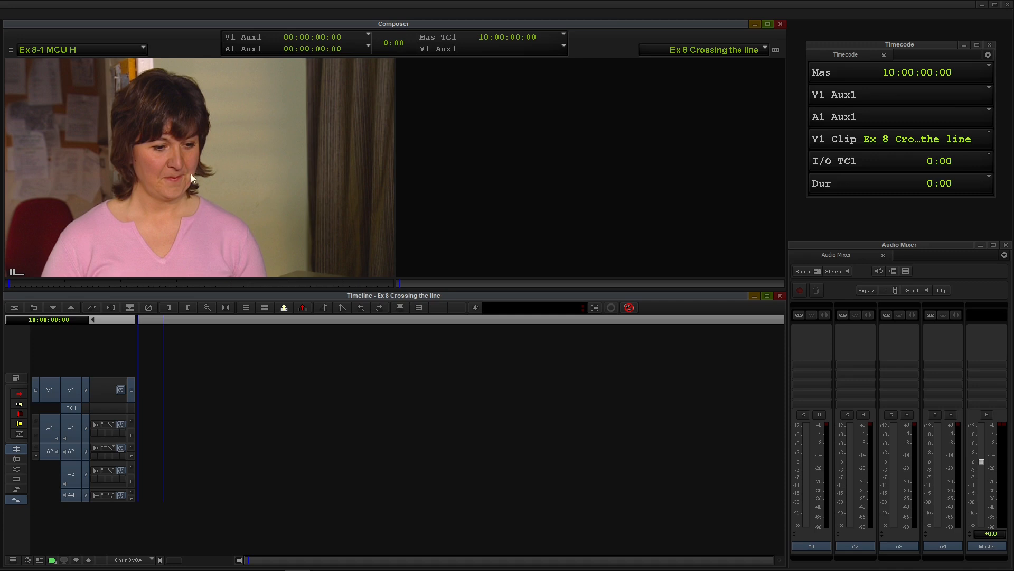
Load source clip Ex 8-1 MCU H, mark its full length and splice it into the empty sequence.
drag(21, 284, 373, 286)
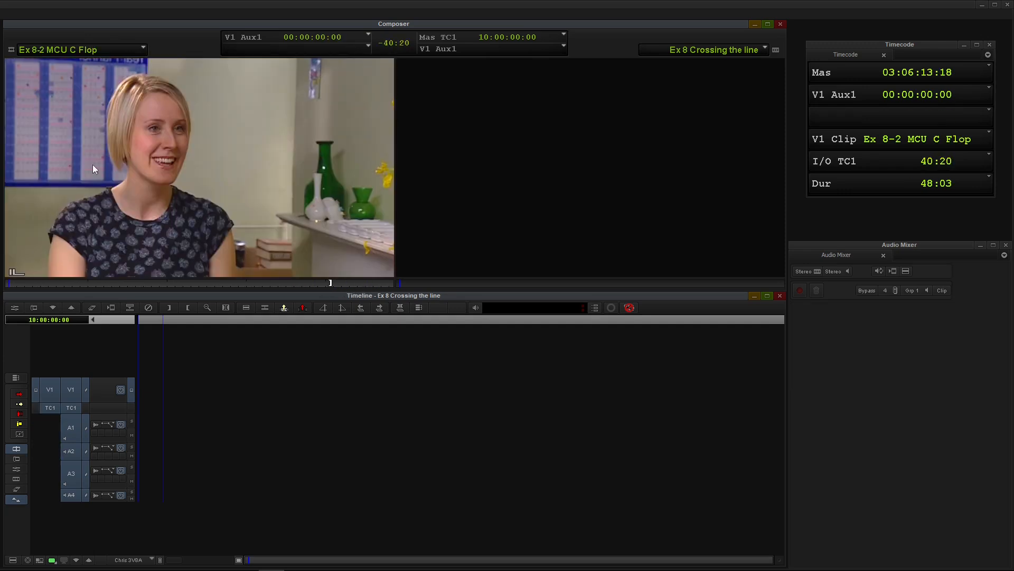
mouse_move(16, 284)
mouse_down()
mouse_move(319, 286)
mouse_move(7, 283)
mouse_up()
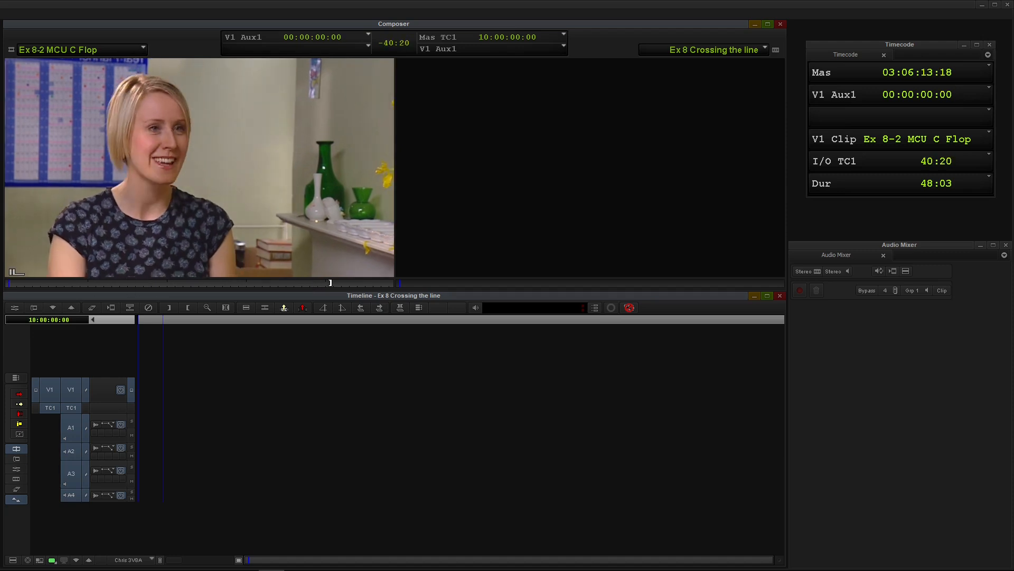
click(73, 48)
click(63, 127)
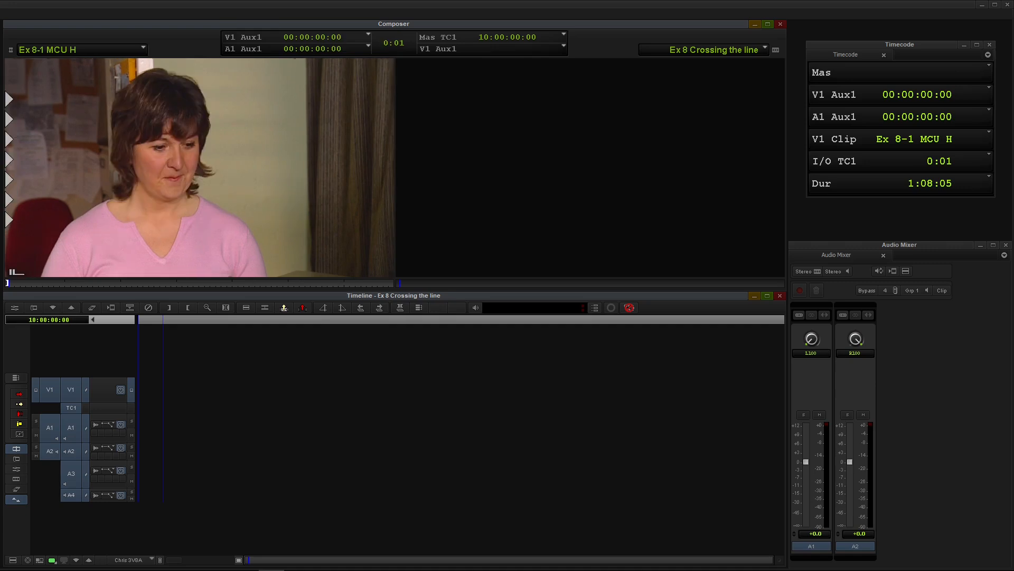
drag(33, 281, 395, 281)
key(i)
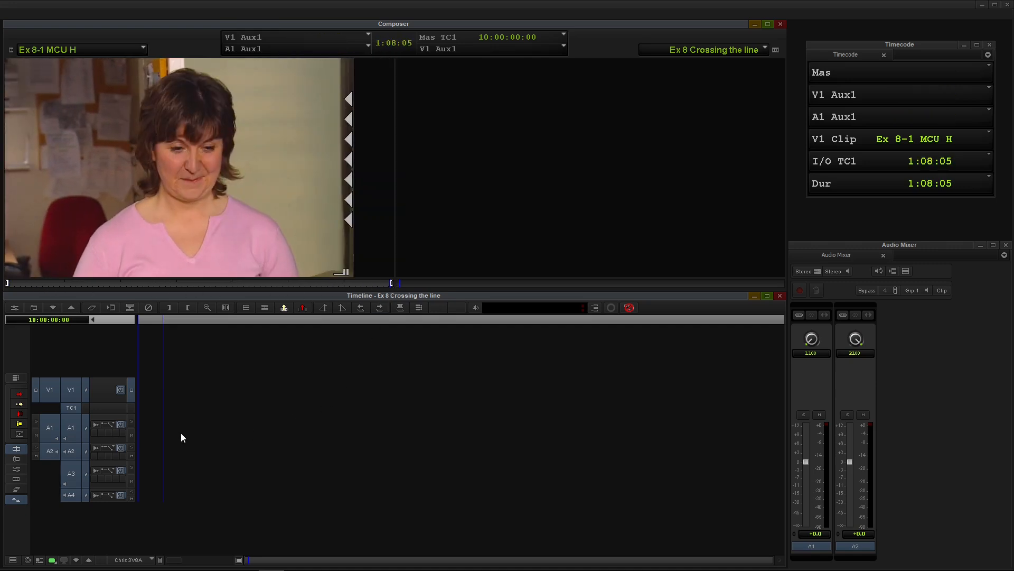
key(v)
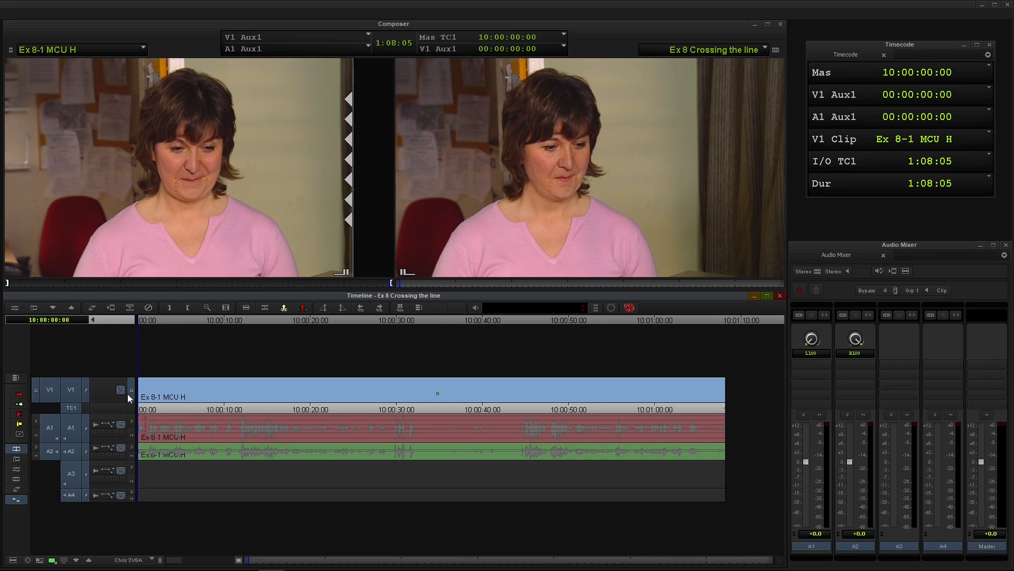
Play the start of the sequence and mark an In point at 10:00:06:09.
key(ctrl+])
key(space)
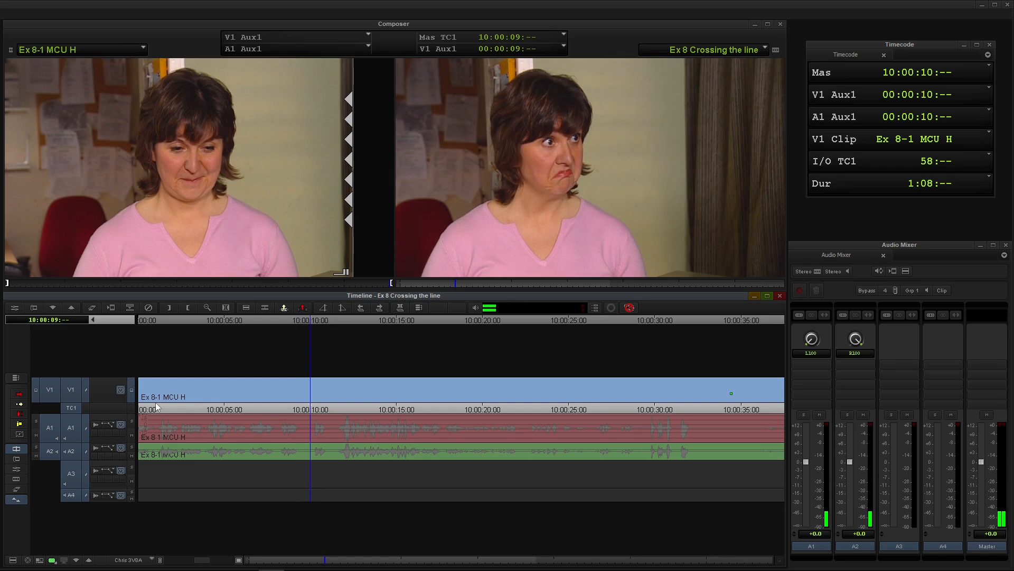
key(space)
click(258, 390)
drag(256, 388, 248, 390)
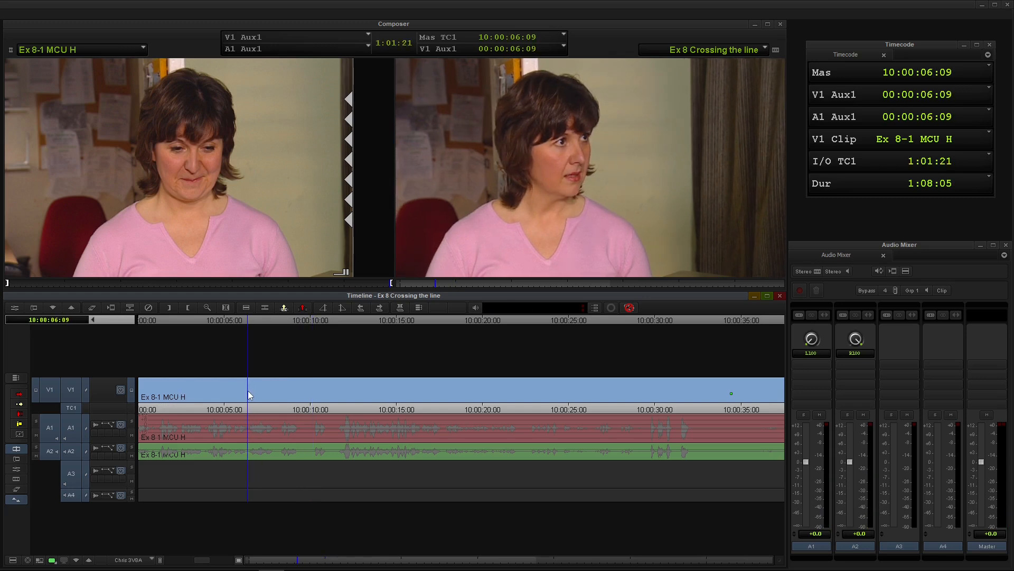
key(o)
Play on from the In mark and mark an Out point at 10:00:09:17.
key(space)
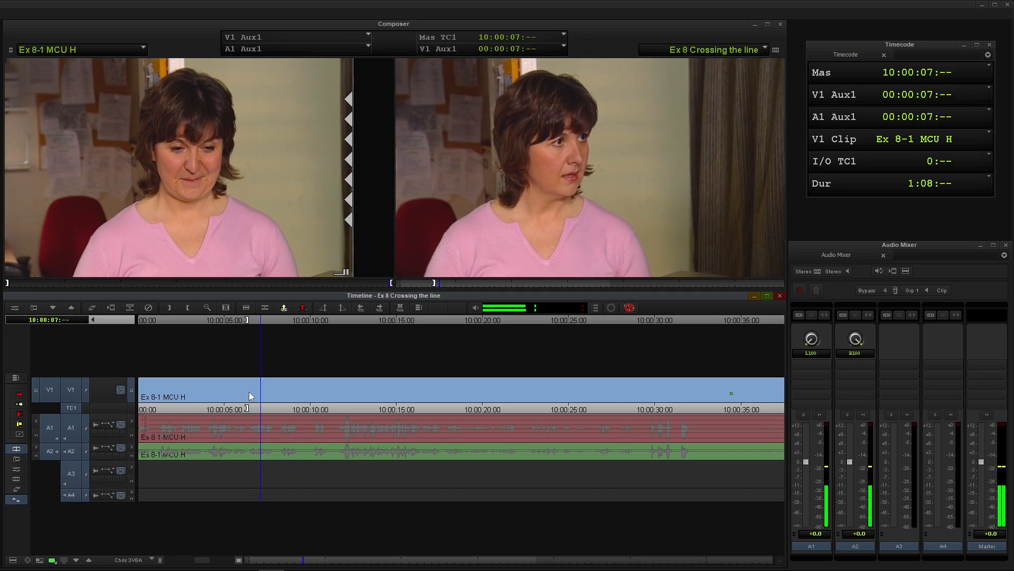
key(space)
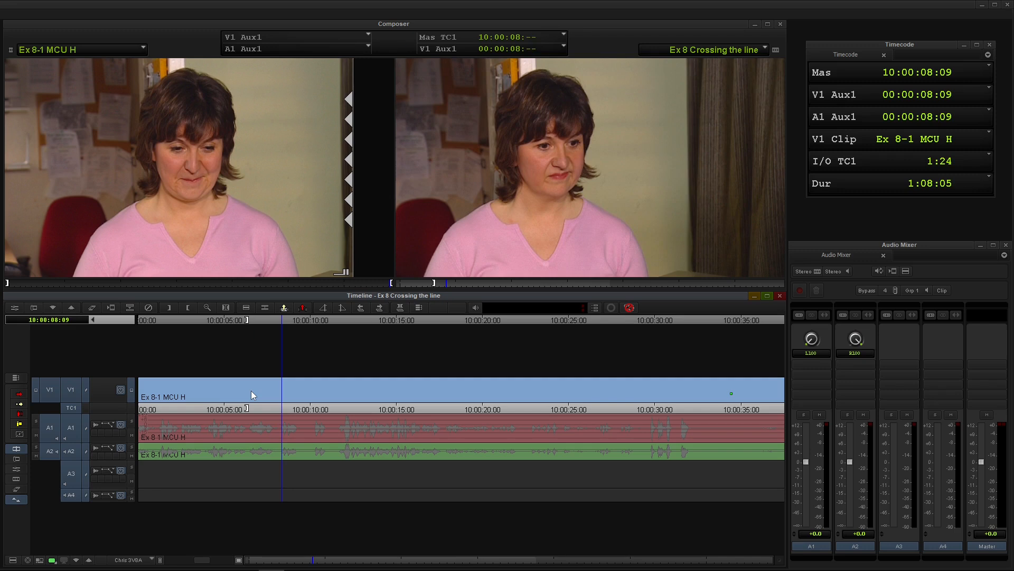
key(space)
key(space)
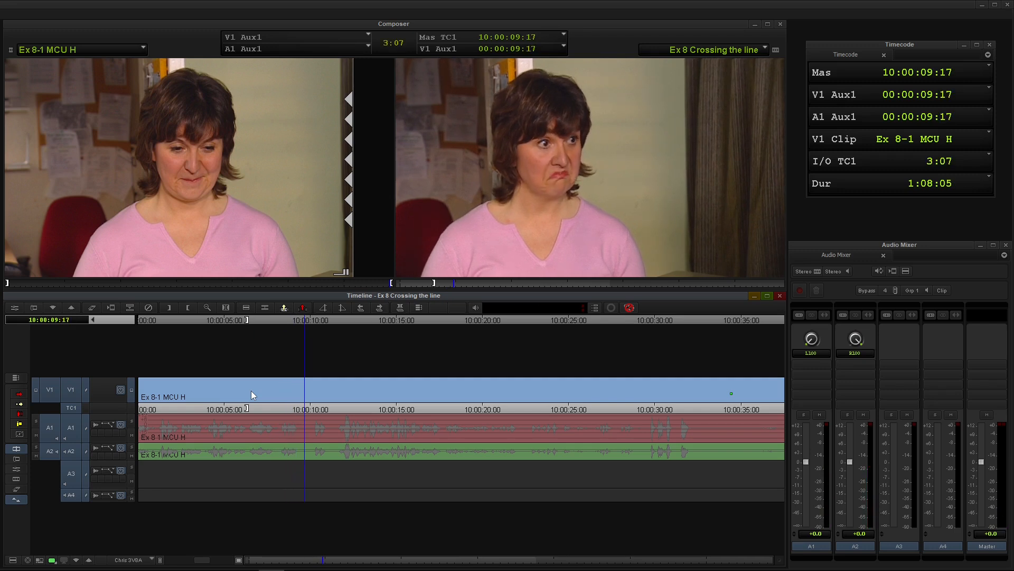
key(o)
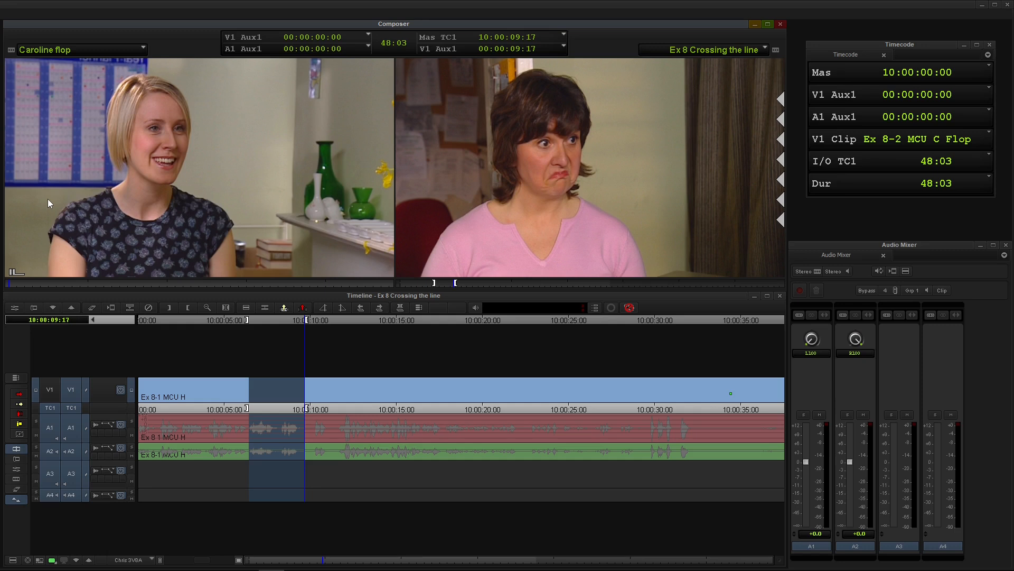
Mark an In point in source clip Ex 8-2 MCU C Flop and overwrite the marked section of the sequence with it.
key(space)
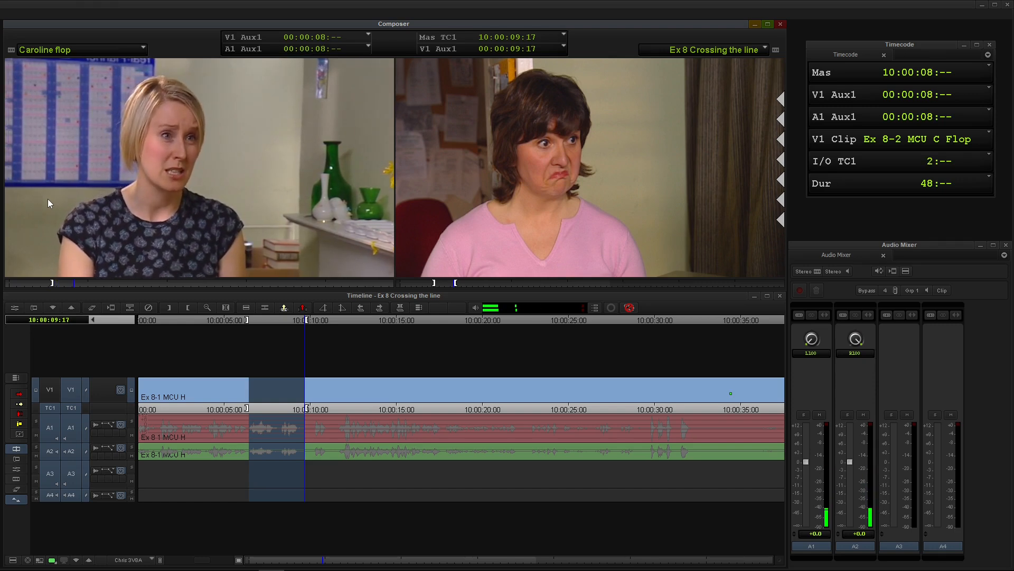
key(space)
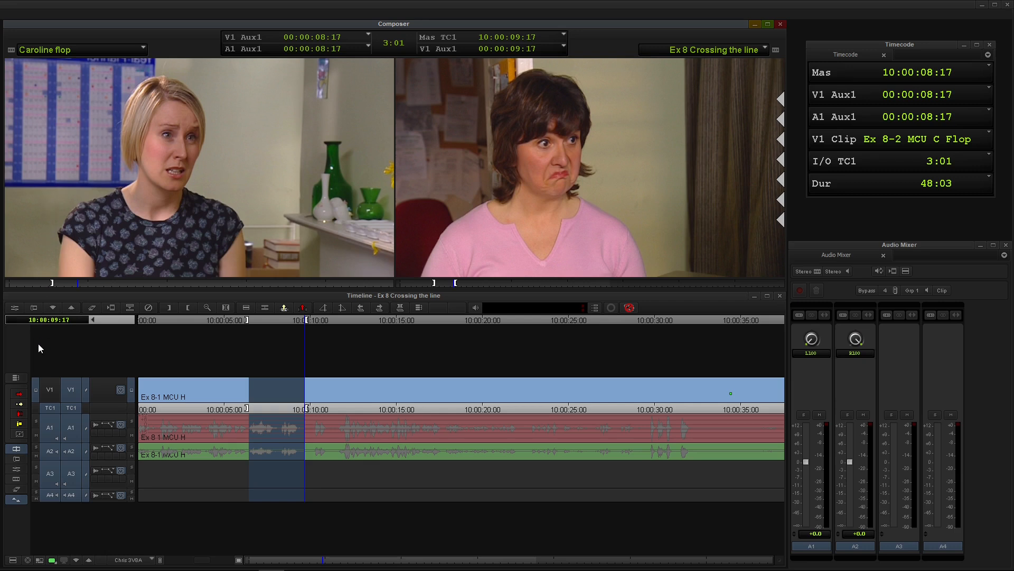
click(46, 388)
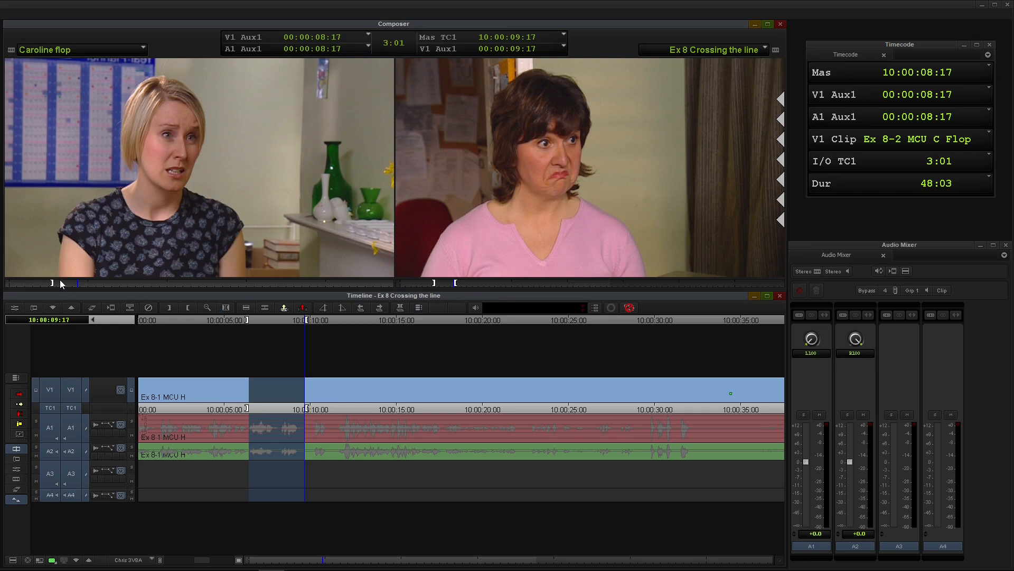
key(b)
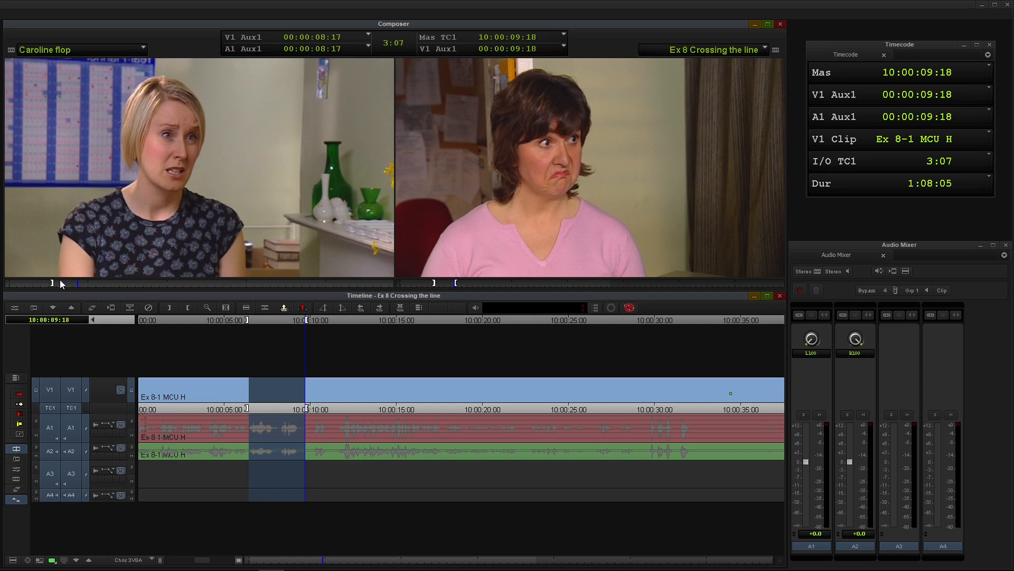
Play the sequence from 10:00:03:18 through the new cutaway to review the edit.
click(202, 382)
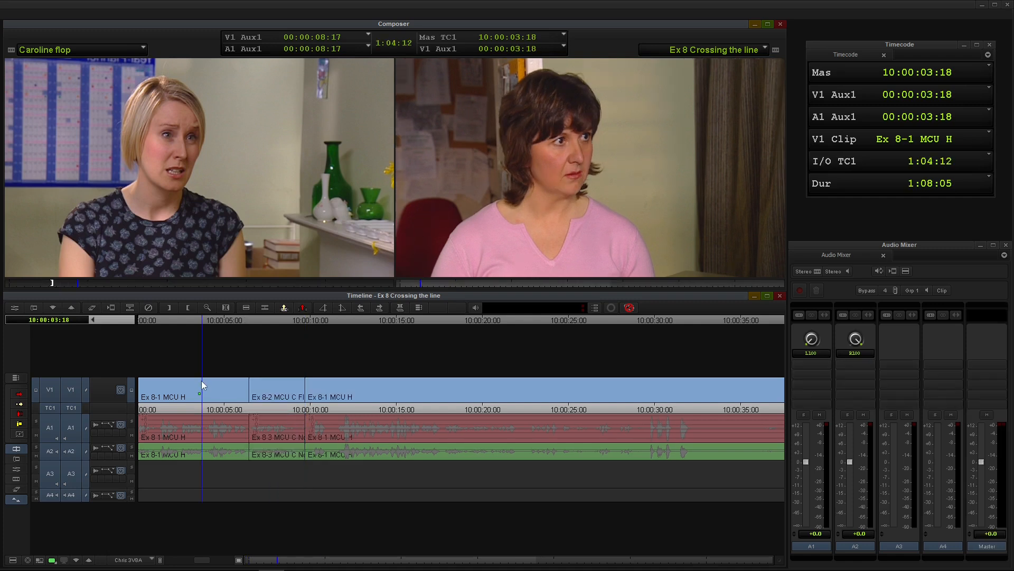
key(space)
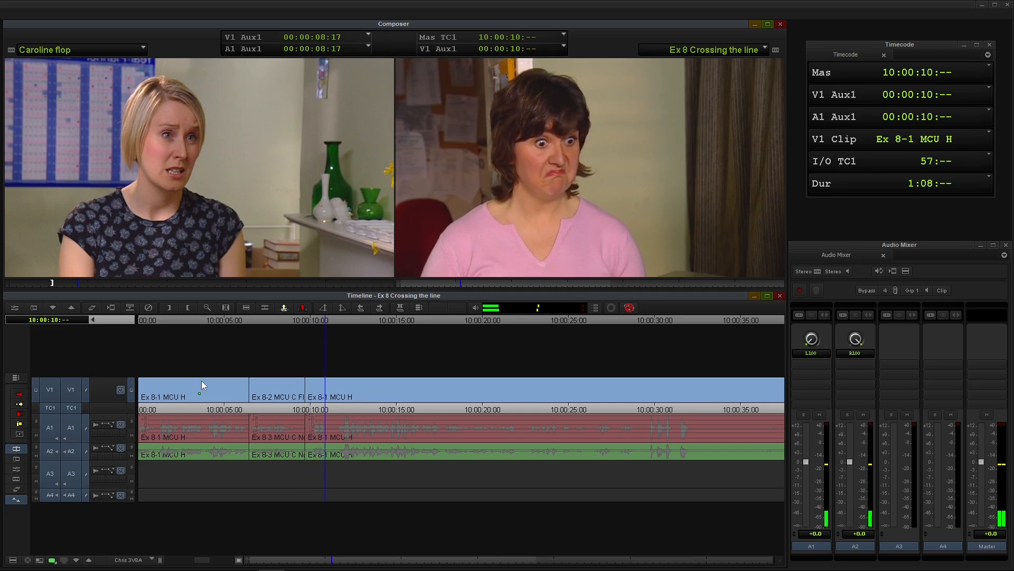
key(space)
Trim 19 frames off the cutaway's tail and 5 frames off the head of the following Ex 8-1 MCU H shot, then leave trim mode.
click(250, 389)
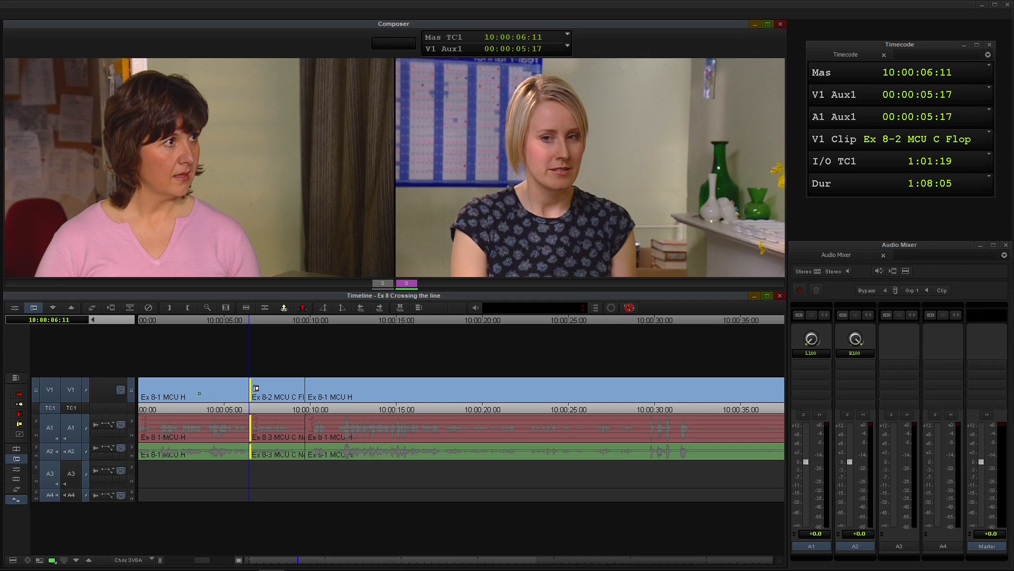
click(306, 391)
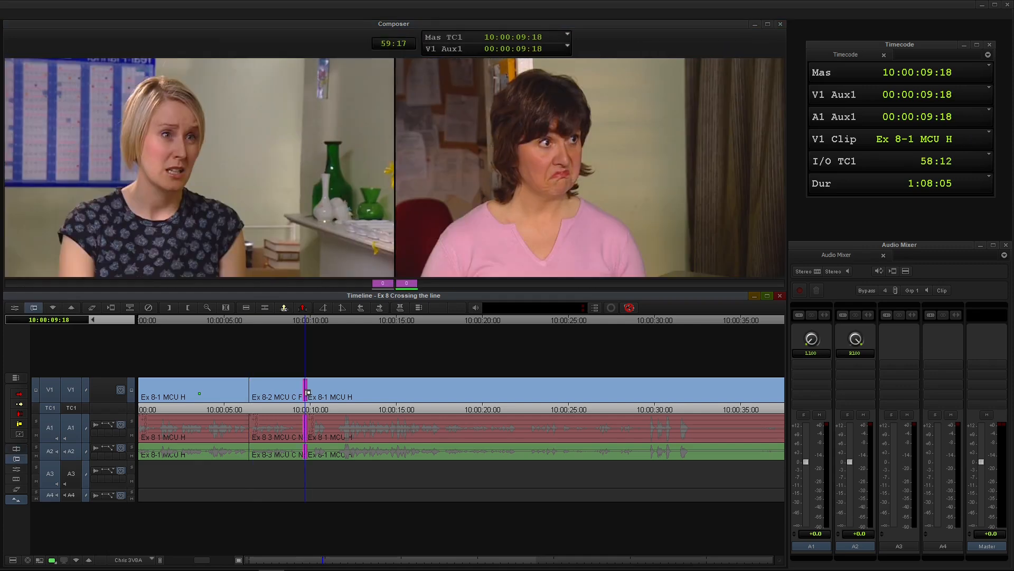
key(p)
key(j)
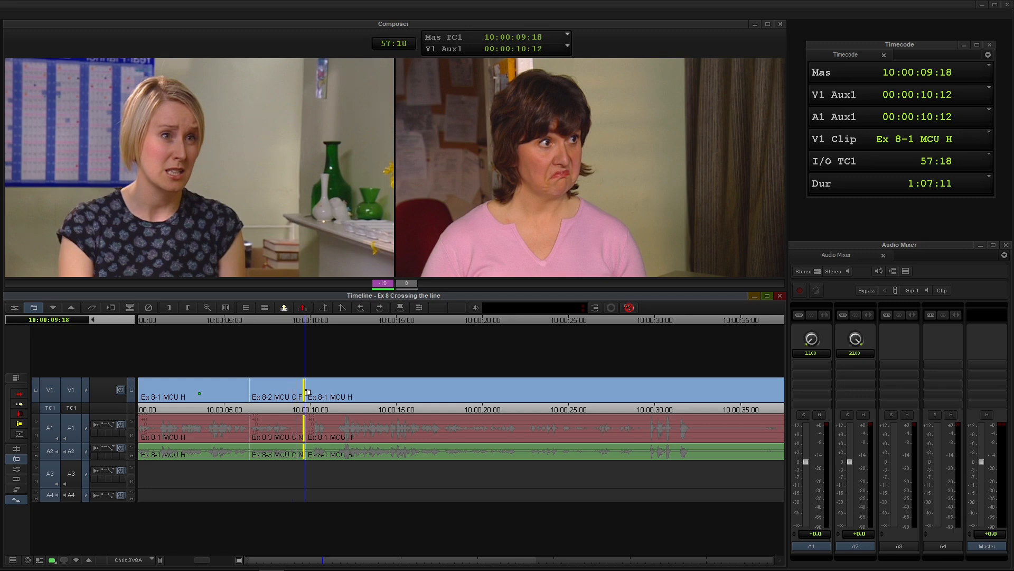
key(k)
key(l)
key(l)
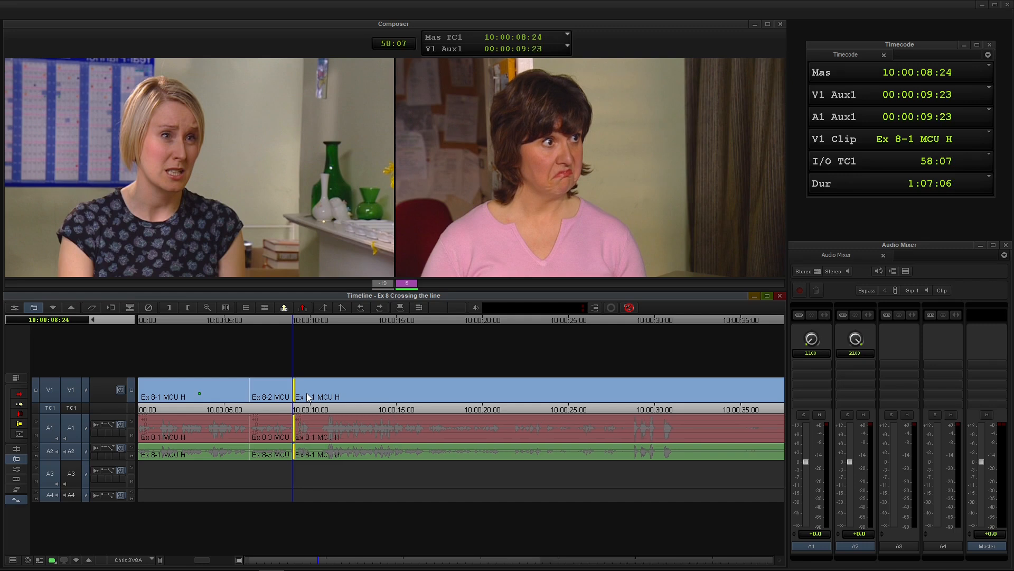
key(space)
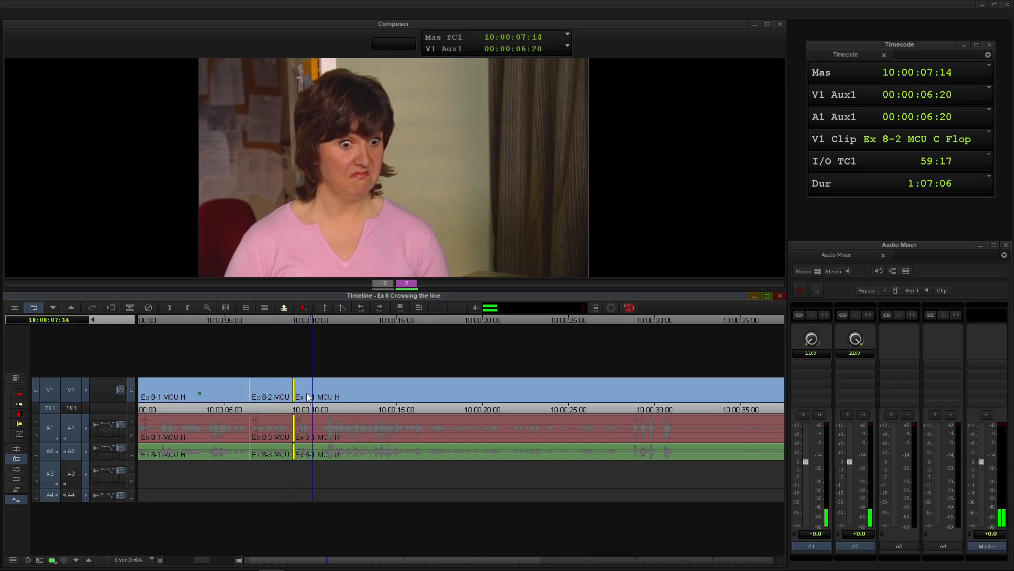
click(232, 406)
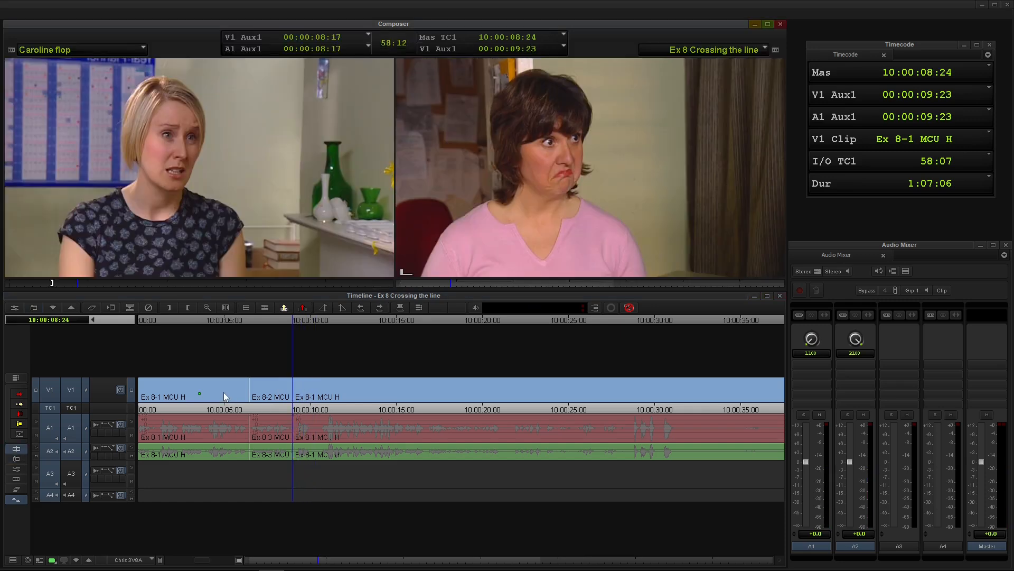
Play the sequence from about 10:00:03:21 to check the cuts into and out of the trimmed cutaway.
click(224, 392)
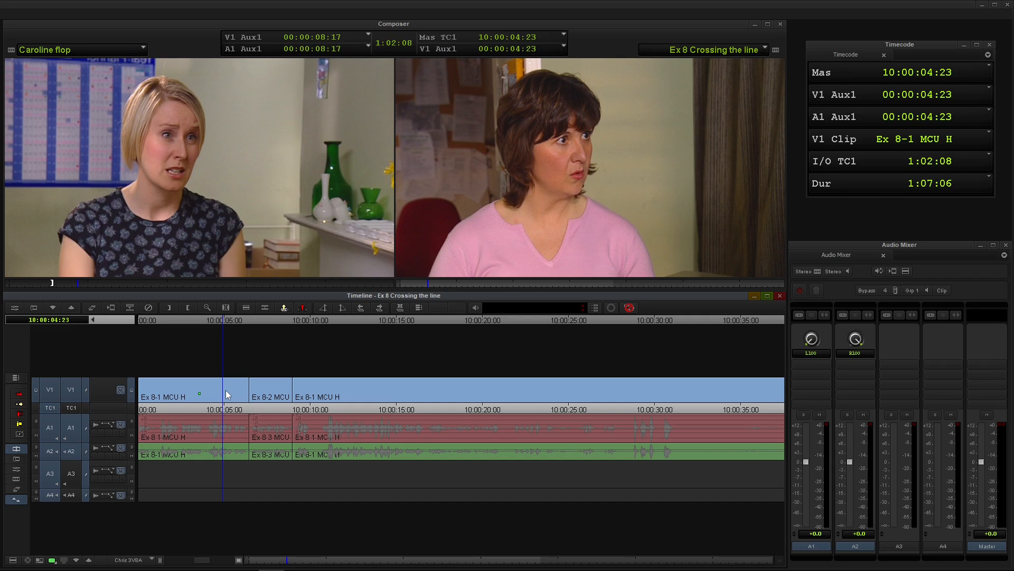
click(206, 402)
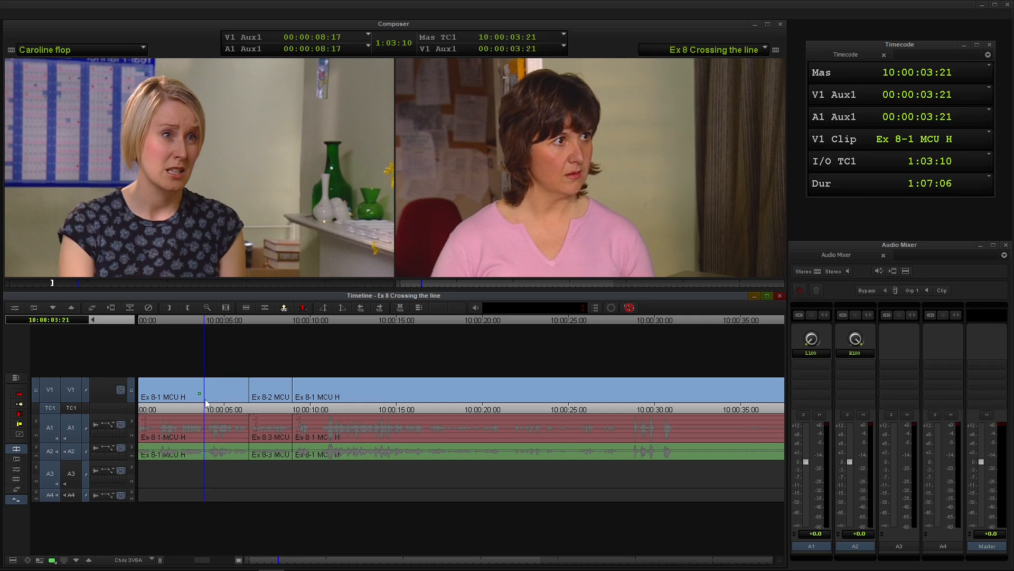
key(space)
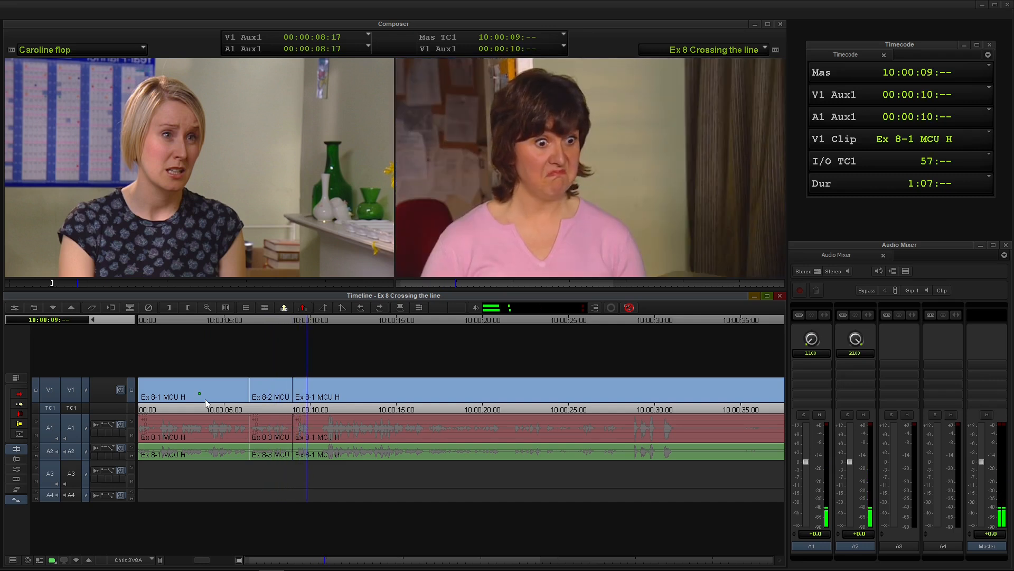
key(space)
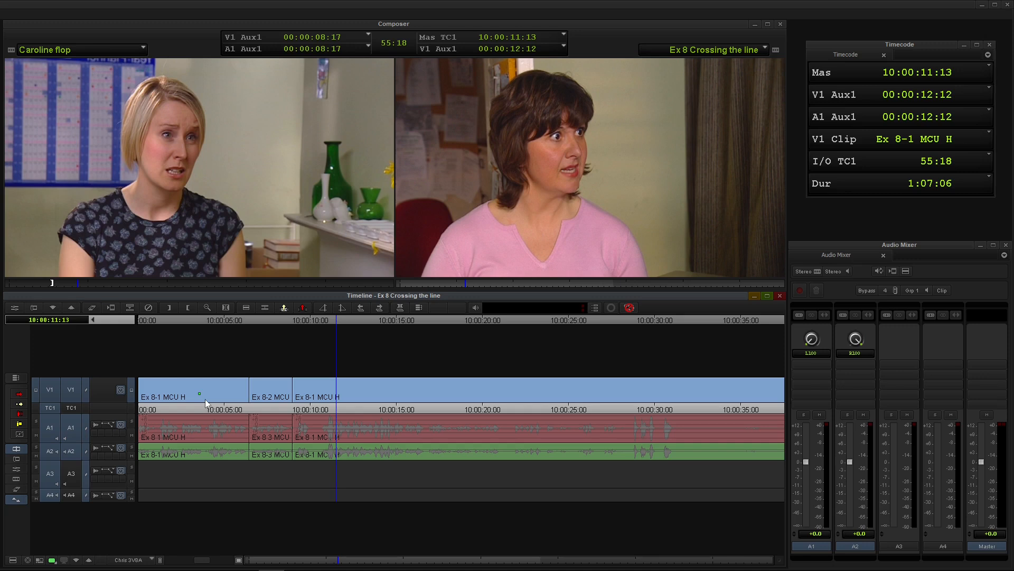
click(205, 398)
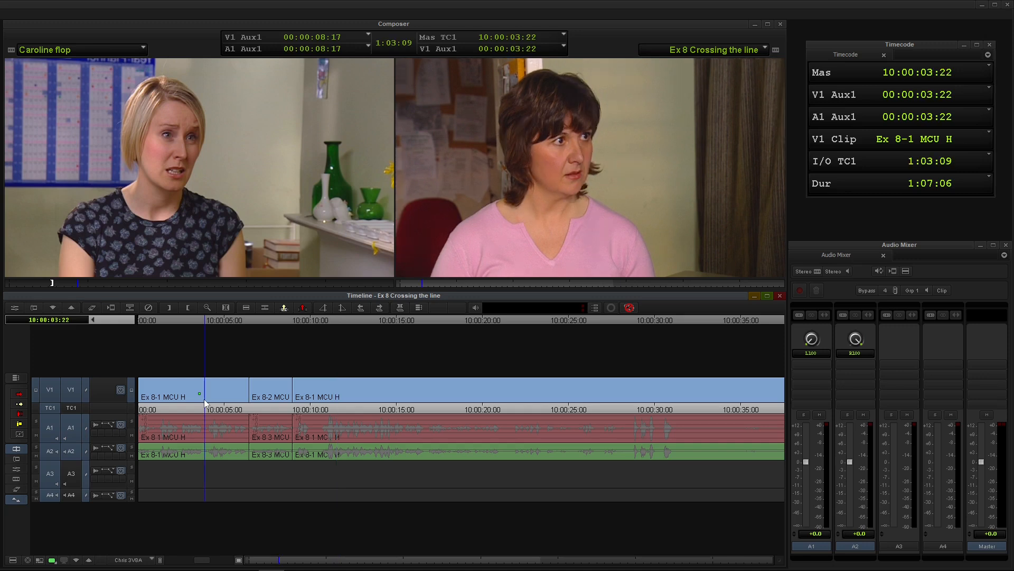
key(space)
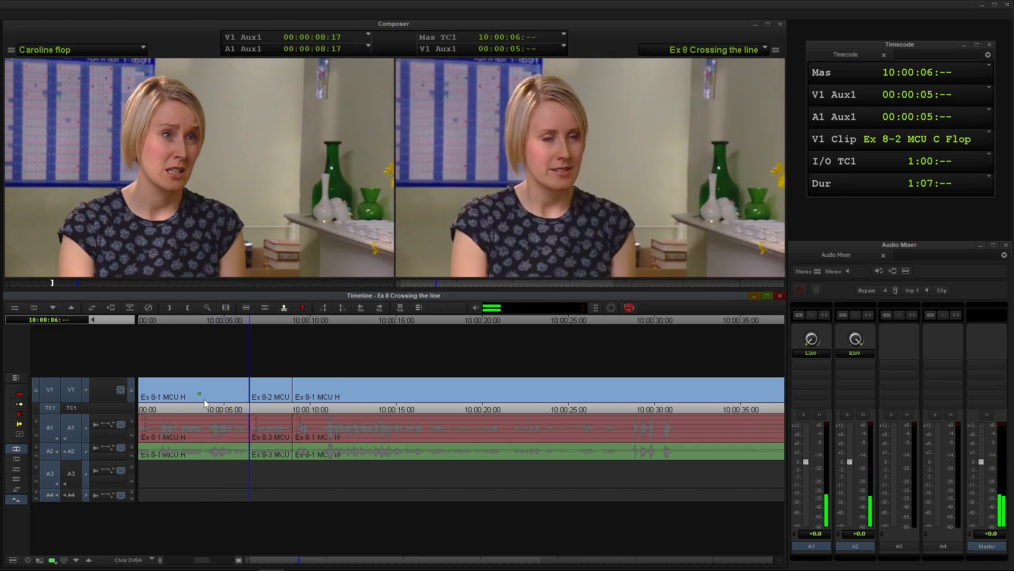
key(space)
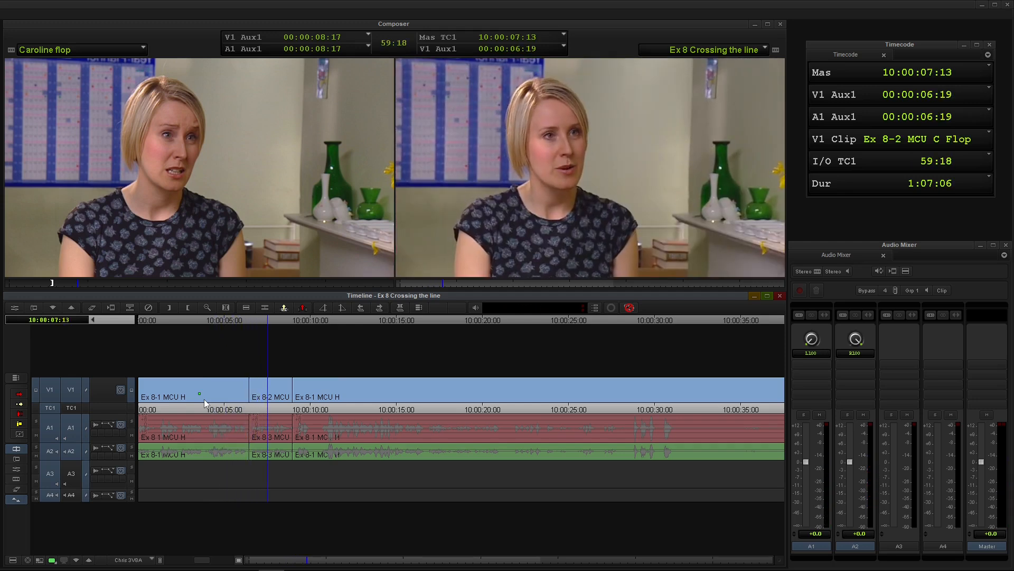
key(space)
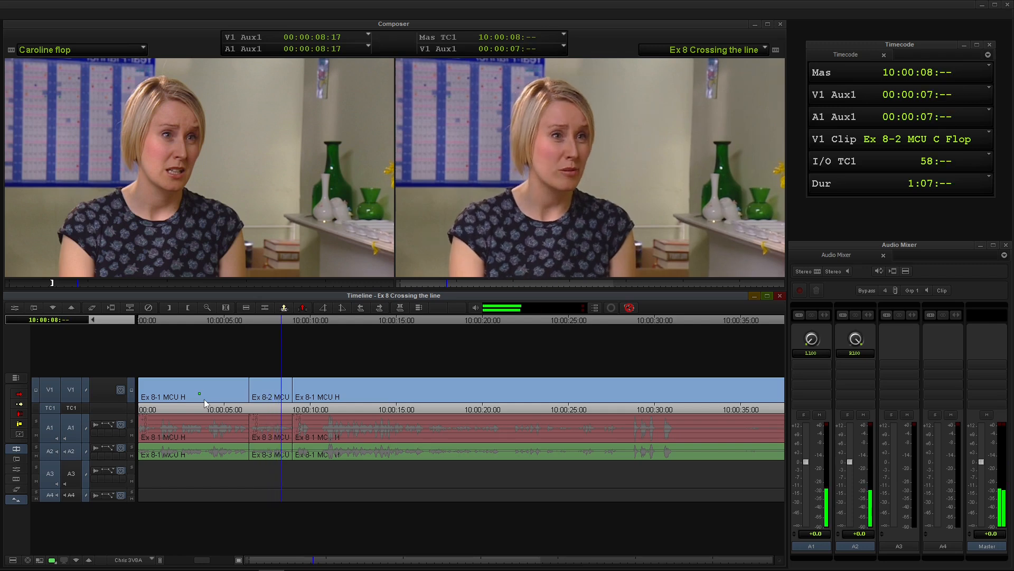
Load source clip Ex 8-4 MS H OS C, play it and mark In and Out points, with the Out at 00:00:14:07.
click(280, 392)
key(s)
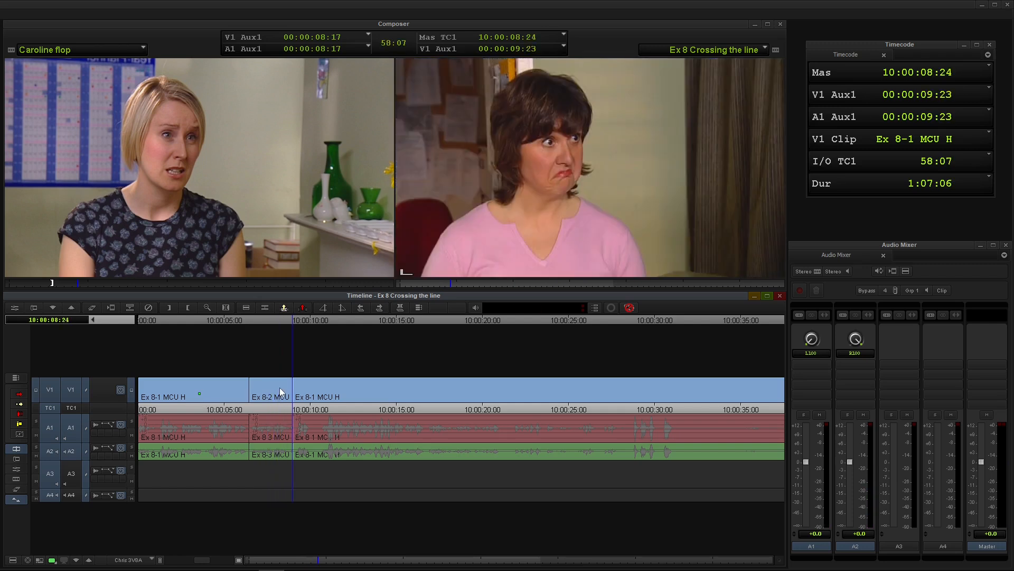
click(62, 51)
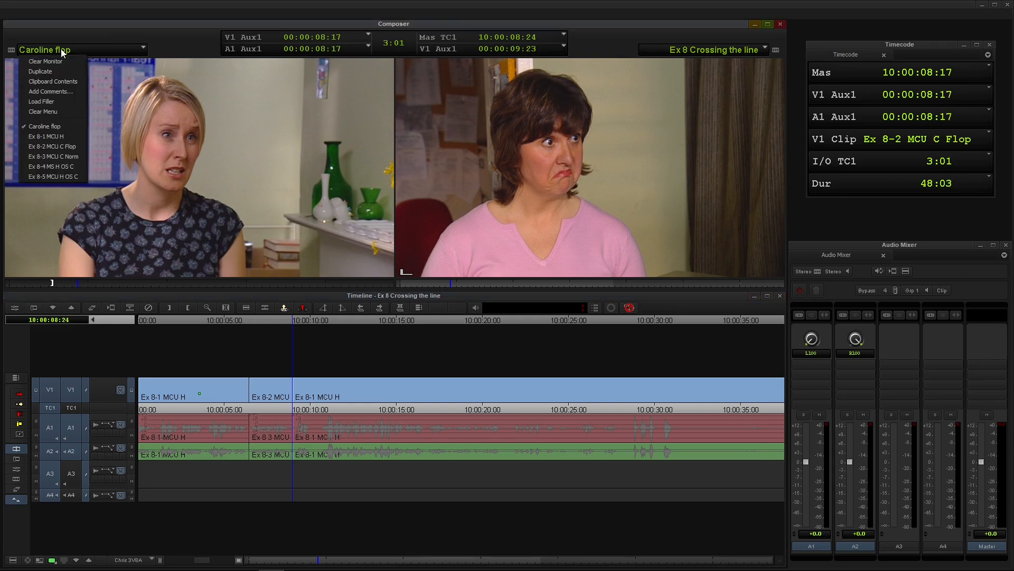
click(61, 167)
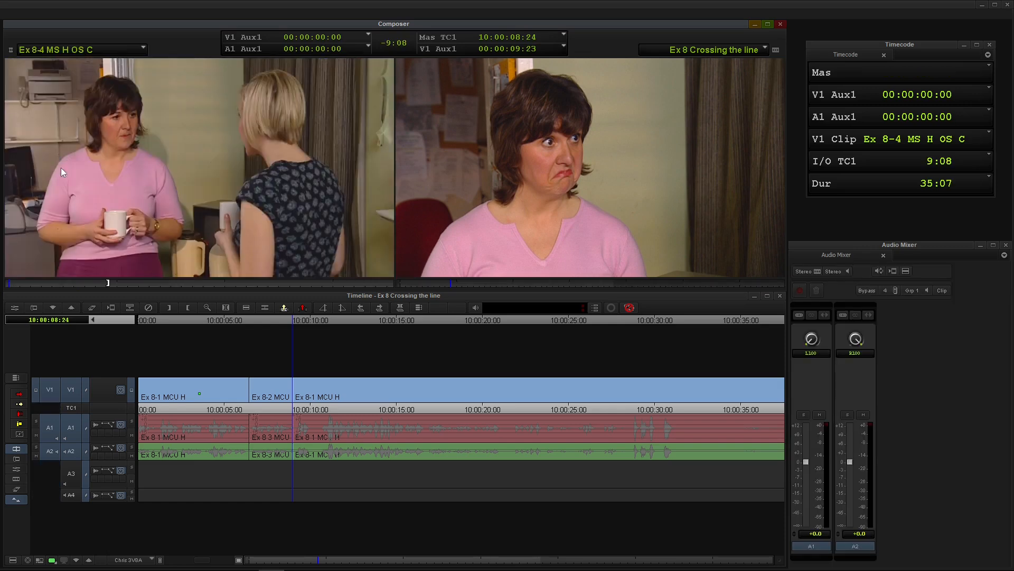
key(space)
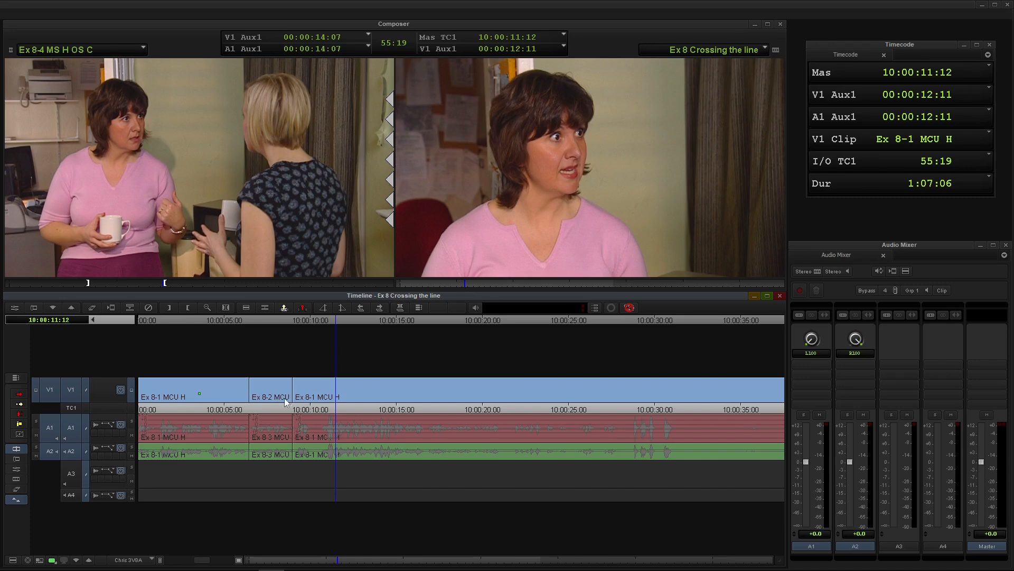
click(274, 395)
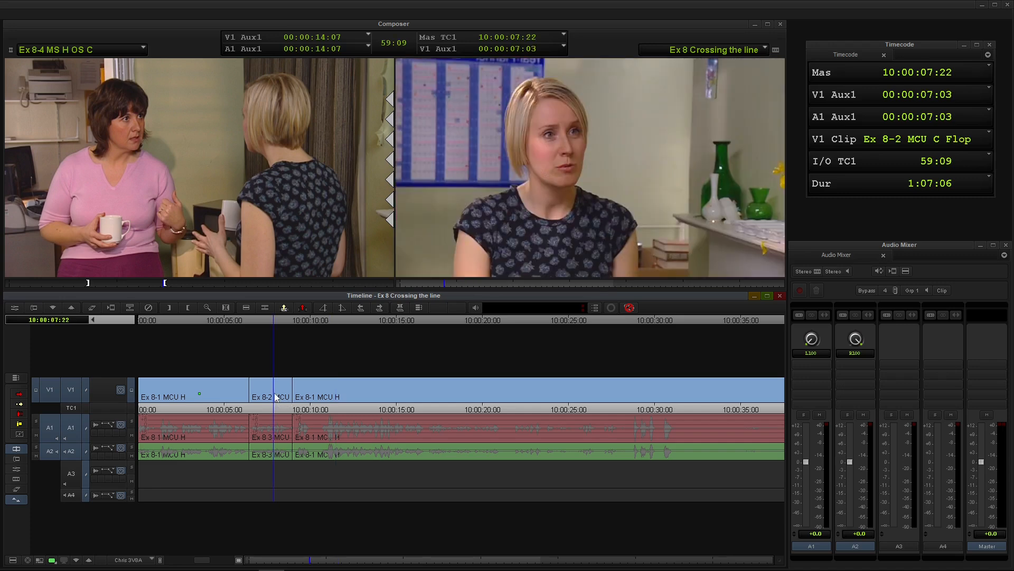
Overwrite the marked Ex 8-4 MS H OS C clip into the sequence directly after the Ex 8-2 cutaway, and play back from the opening shot.
key(s)
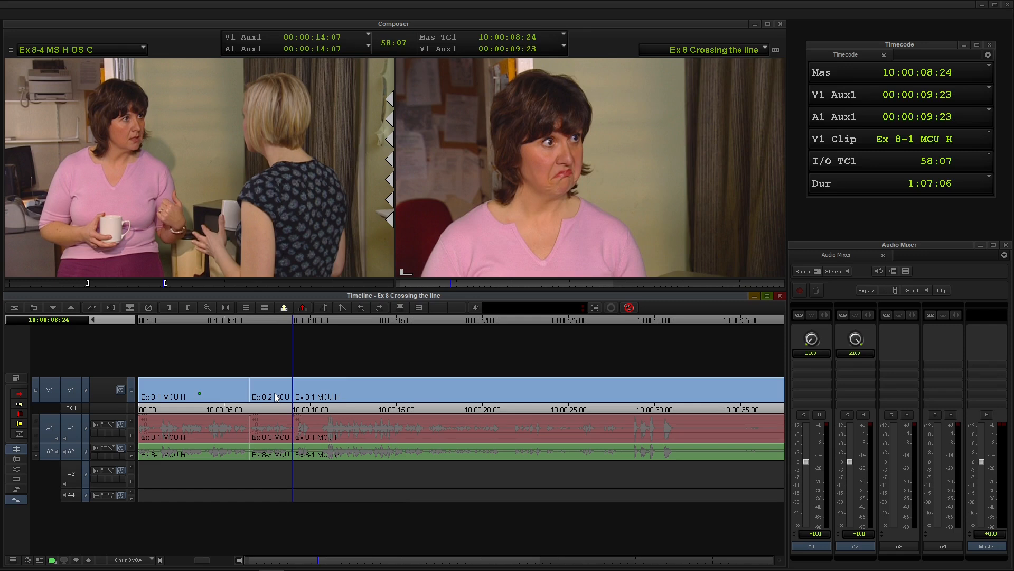
key(b)
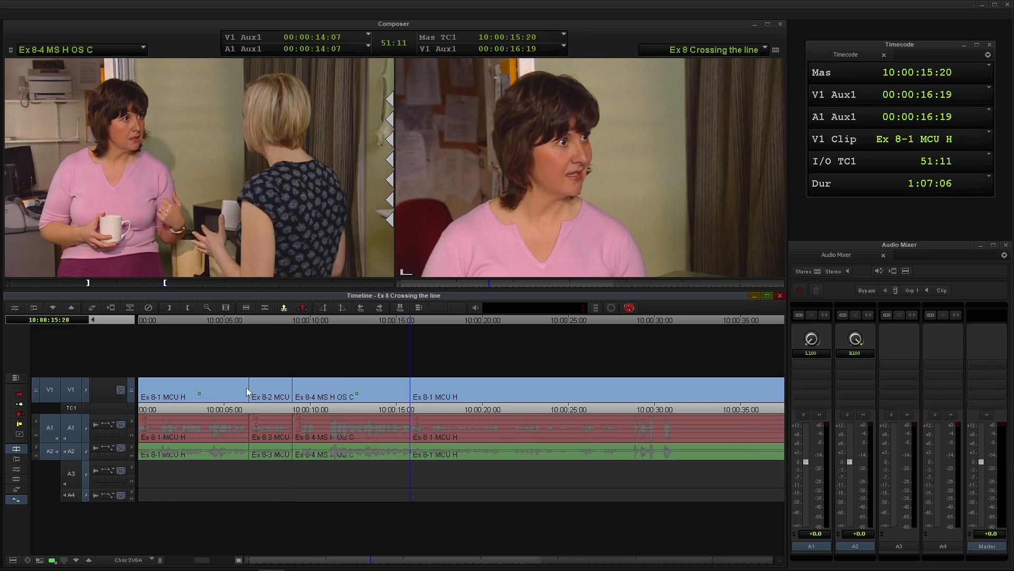
click(208, 406)
key(space)
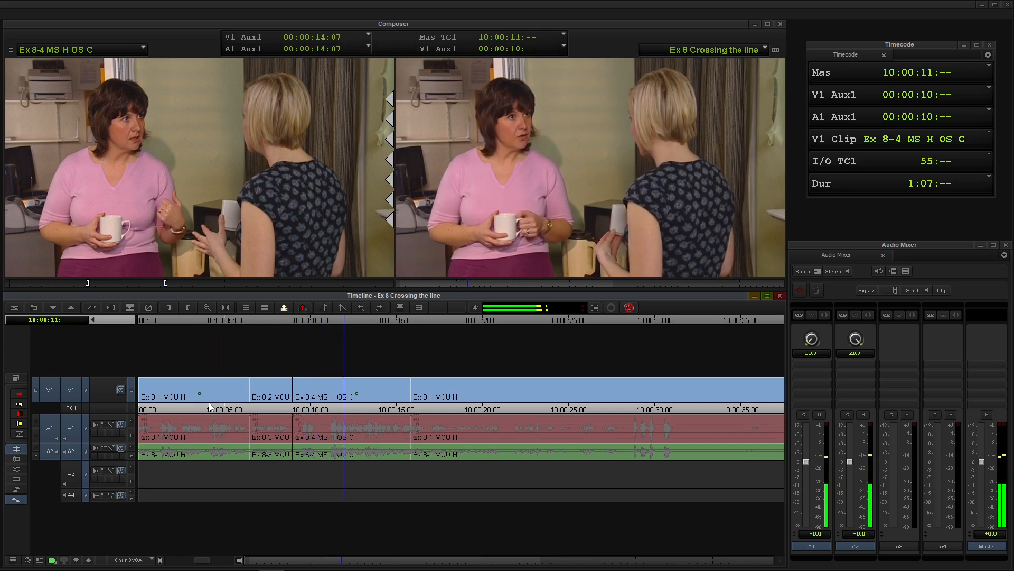
key(space)
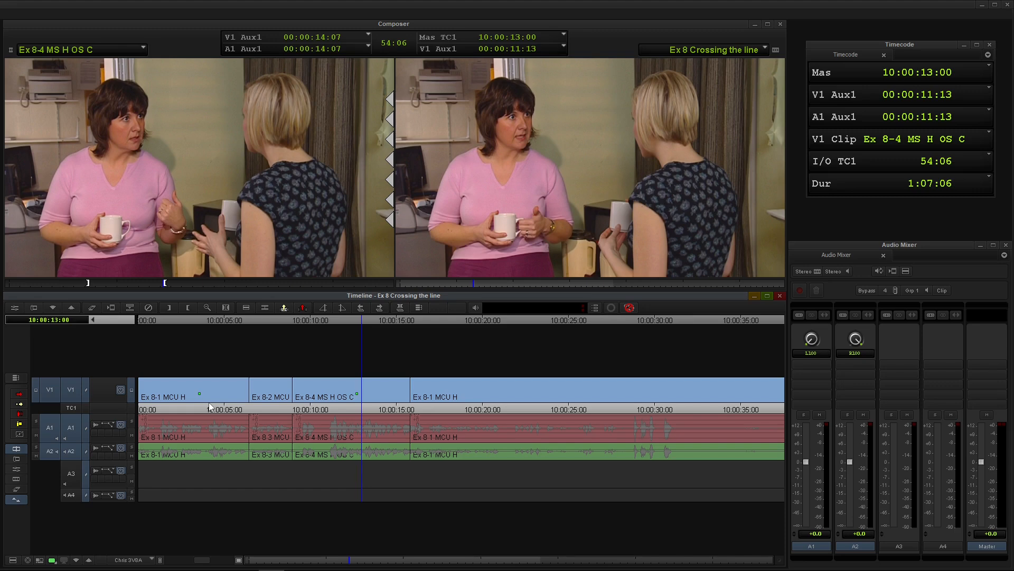
Apply the Flop image effect to the Ex 8-2 MCU C Flop cutaway and play the sequence from 10:00:02:12 into the Ex 8-4 shot.
click(262, 408)
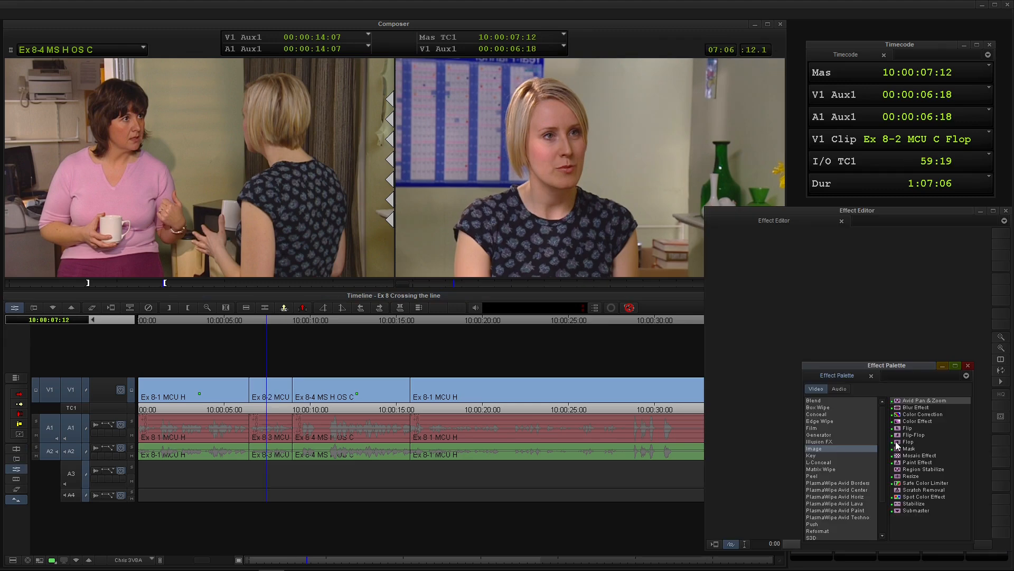
drag(897, 445, 263, 385)
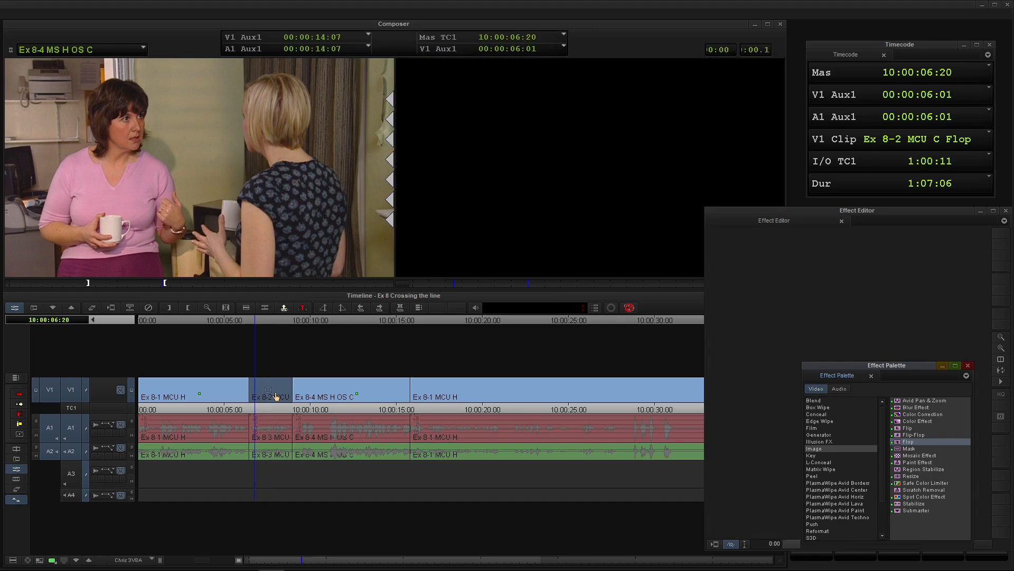
drag(174, 323, 180, 324)
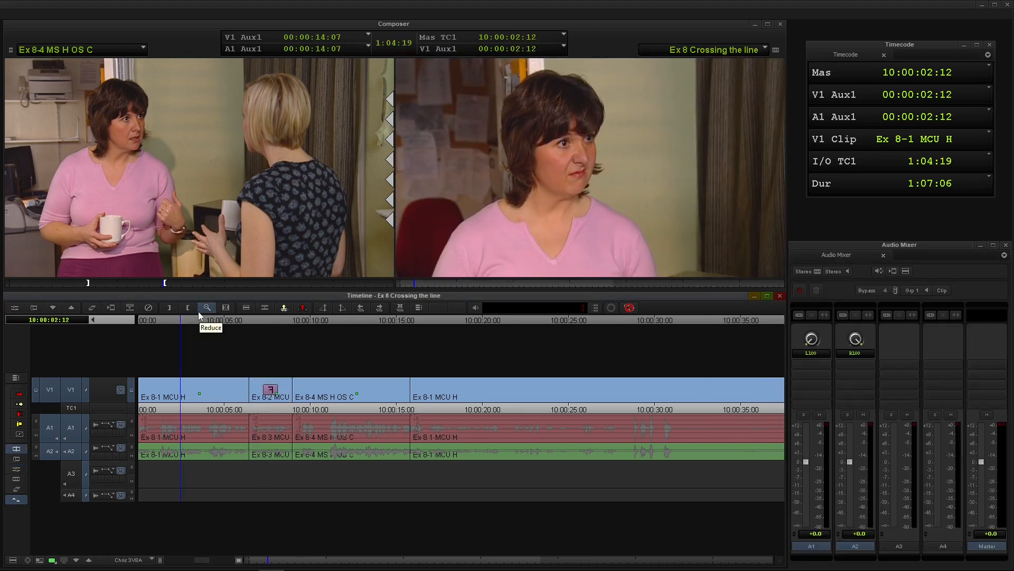
key(space)
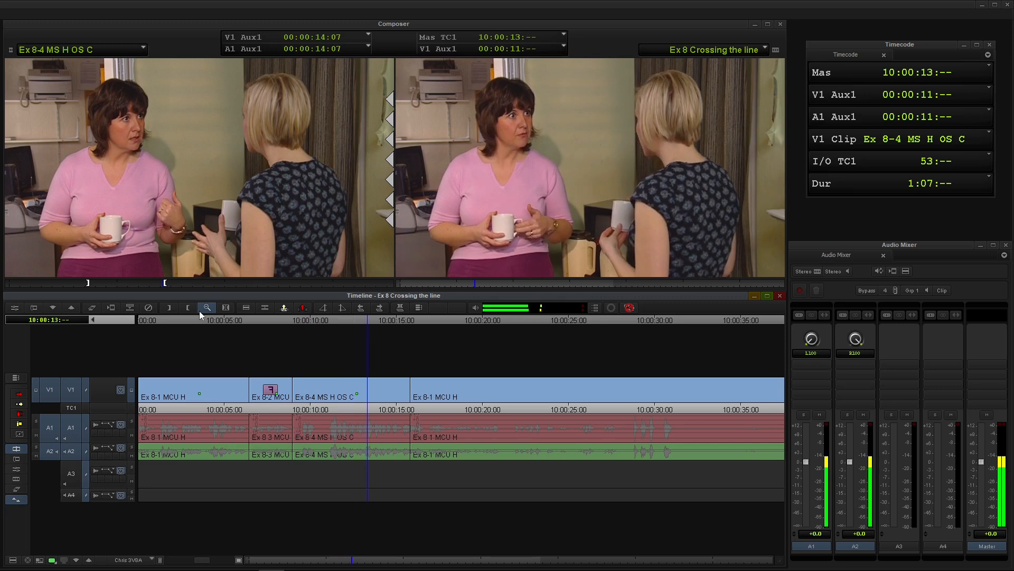
key(space)
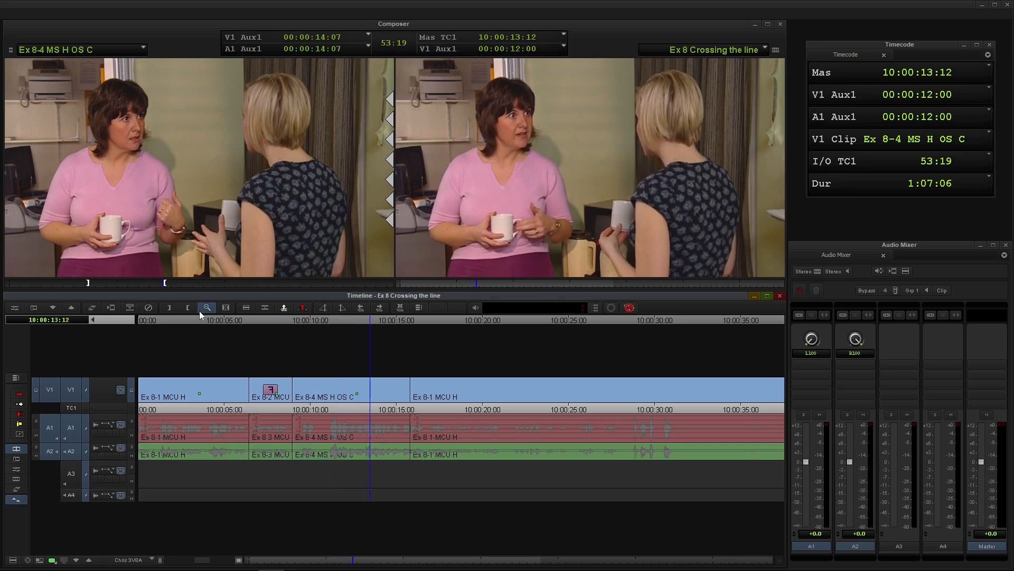